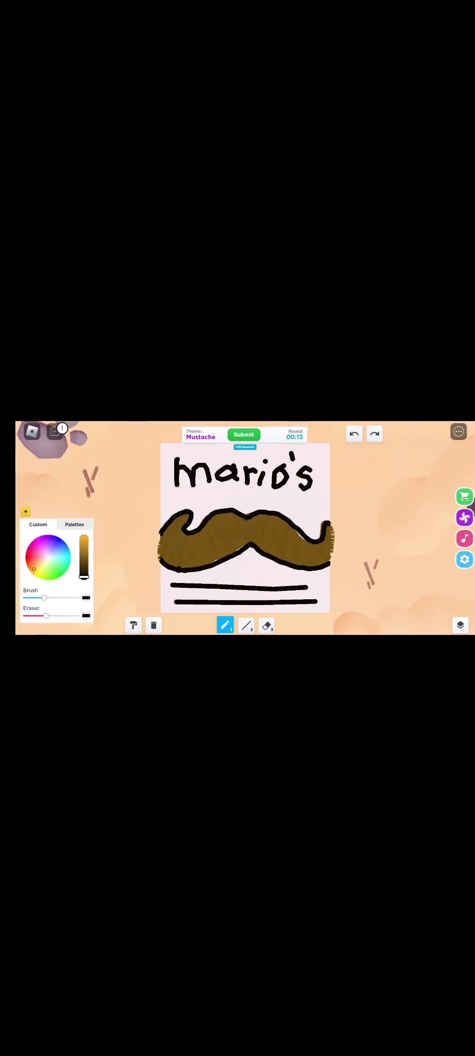
# Undo the stray short line drawn under the mustache, then open the chat.
pyautogui.moveTo(166, 581); pyautogui.dragTo(206, 577)
pyautogui.click(355, 433)
pyautogui.click(55, 431)
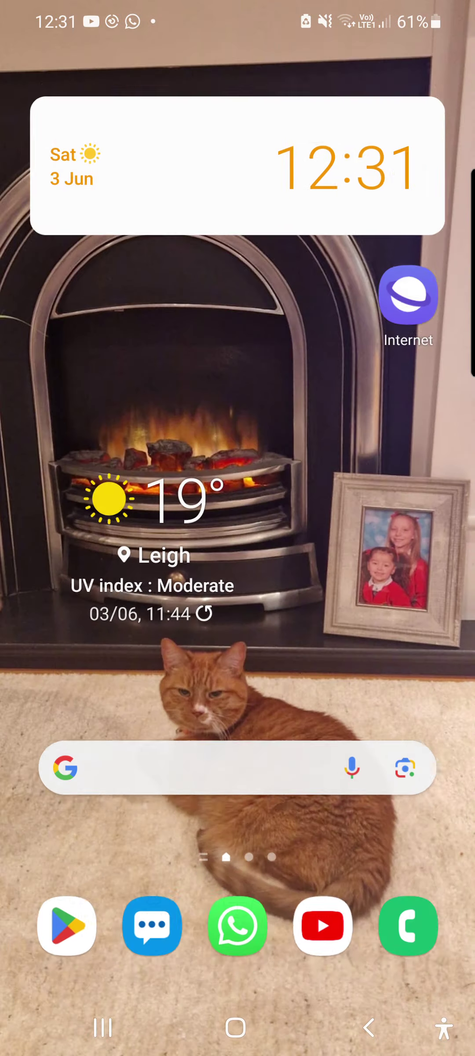
# Leave the Farm drawing for the phone's app list and relaunch Roblox.
pyautogui.moveTo(238, 784); pyautogui.dragTo(238, 412)
pyautogui.click(238, 67)
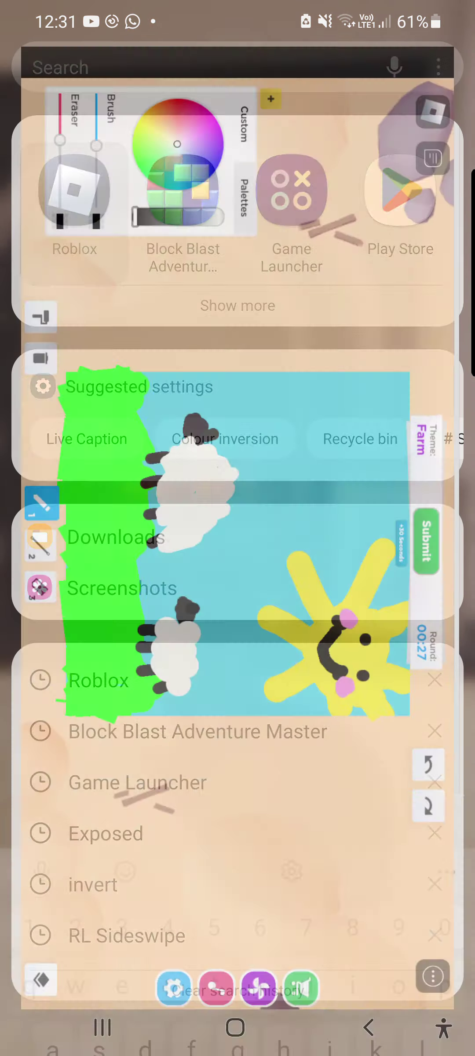